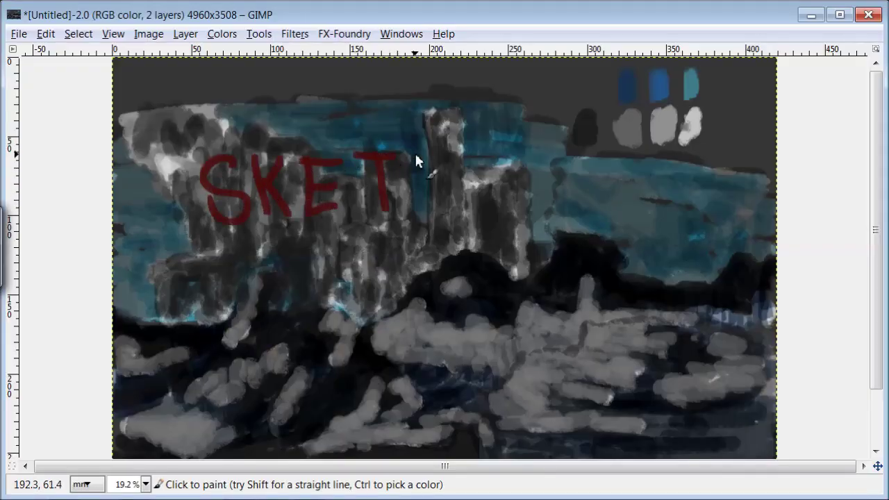
Step: Hand-letter SKETCHDAILY and the date OCTOBER 24th in red brush strokes
drag(436, 164, 438, 195)
drag(466, 150, 467, 194)
drag(466, 177, 499, 173)
drag(498, 137, 500, 208)
drag(659, 132, 691, 188)
drag(695, 132, 708, 166)
drag(730, 136, 707, 204)
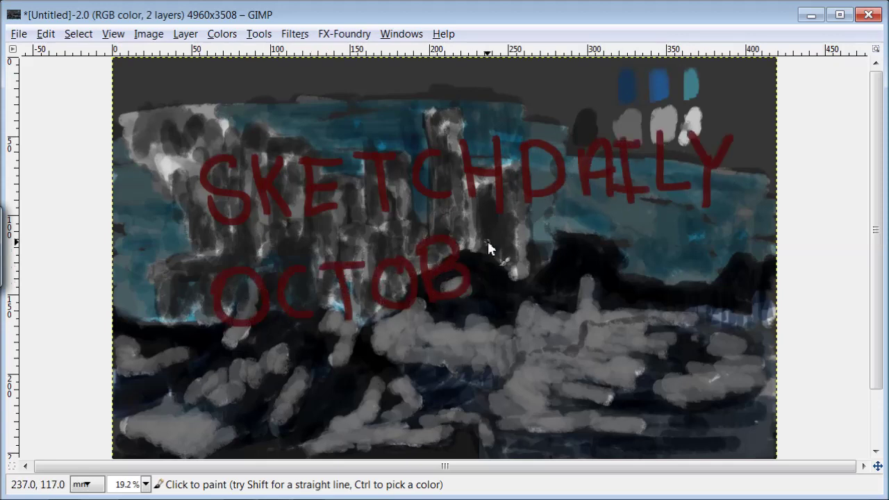
drag(712, 278, 737, 276)
drag(751, 250, 751, 301)
drag(753, 285, 767, 302)
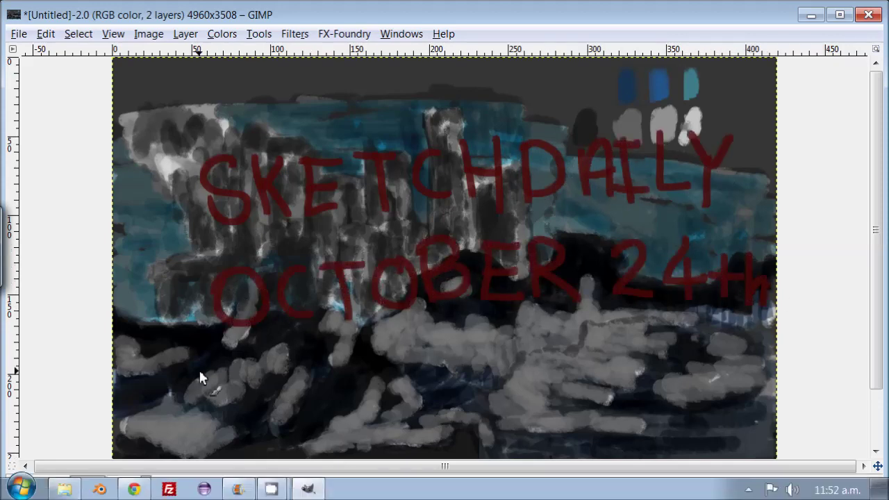
Step: Start writing the green caption 'Northern' beneath the red lettering
drag(408, 353, 444, 349)
drag(483, 326, 517, 397)
drag(515, 363, 555, 381)
drag(566, 354, 586, 350)
drag(603, 354, 623, 345)
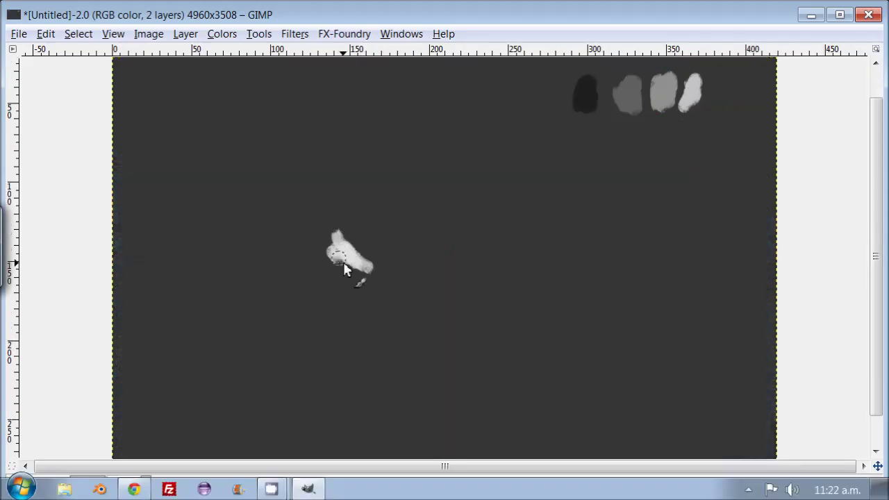
Step: Rough in white surf masses across mid-canvas and patches on the left side
mouse_move(289, 270)
mouse_down()
mouse_move(334, 268)
mouse_move(393, 301)
mouse_move(467, 293)
mouse_move(443, 296)
mouse_move(391, 383)
mouse_up()
mouse_move(321, 415)
mouse_down()
mouse_move(423, 405)
mouse_move(526, 313)
mouse_move(493, 346)
mouse_move(484, 377)
mouse_move(490, 341)
mouse_move(605, 349)
mouse_move(567, 310)
mouse_up()
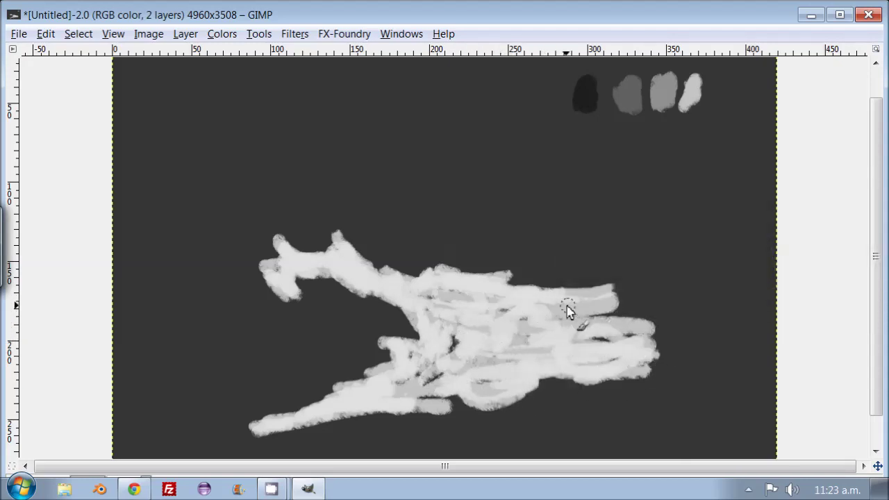
mouse_move(647, 304)
mouse_down()
mouse_move(674, 302)
mouse_move(655, 349)
mouse_move(749, 341)
mouse_move(521, 393)
mouse_move(550, 402)
mouse_up()
mouse_move(117, 380)
mouse_down()
mouse_move(190, 340)
mouse_move(228, 301)
mouse_up()
drag(239, 378, 159, 419)
drag(171, 349, 177, 382)
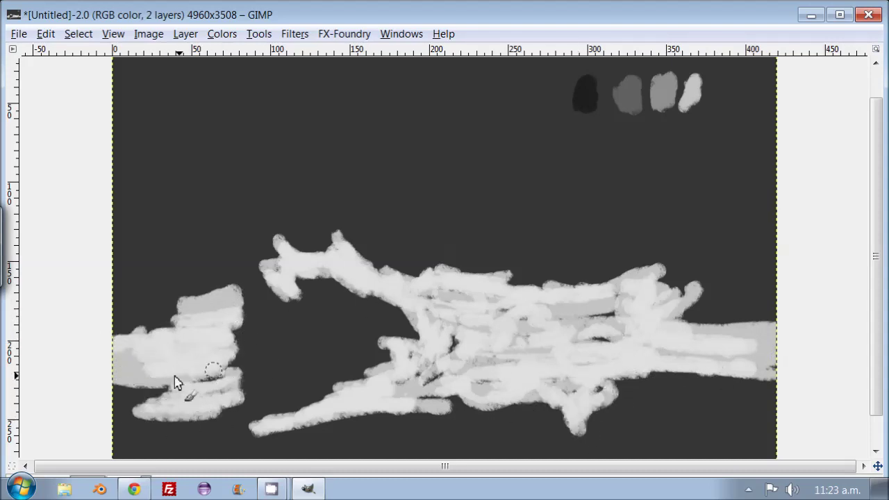
Step: Scribble a broad white area at upper left, then cover the upper band with grey
mouse_move(261, 93)
mouse_down()
mouse_move(320, 111)
mouse_move(310, 163)
mouse_move(271, 208)
mouse_move(340, 130)
mouse_move(626, 130)
mouse_move(720, 168)
mouse_move(673, 247)
mouse_up()
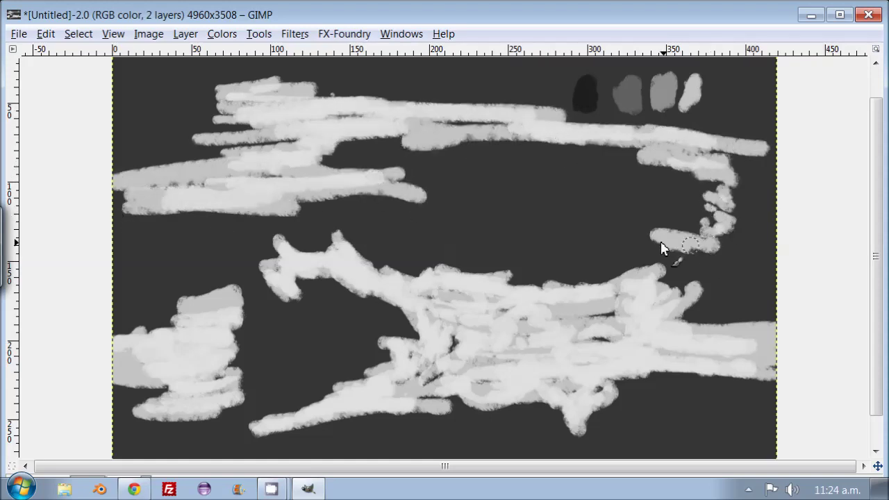
mouse_move(354, 172)
mouse_down()
mouse_move(323, 147)
mouse_move(526, 159)
mouse_move(470, 180)
mouse_move(677, 186)
mouse_move(393, 196)
mouse_move(383, 222)
mouse_move(567, 192)
mouse_move(516, 218)
mouse_move(722, 201)
mouse_move(694, 243)
mouse_move(752, 176)
mouse_up()
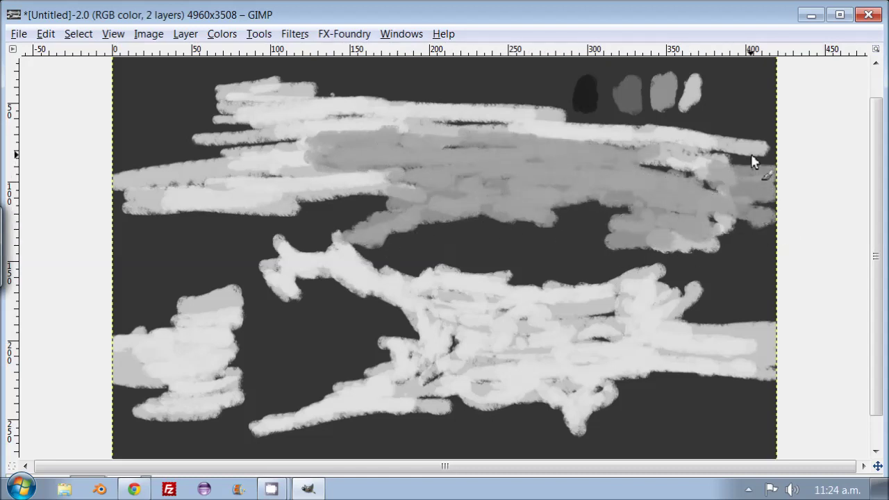
mouse_move(175, 155)
mouse_down()
mouse_move(260, 83)
mouse_move(273, 143)
mouse_move(308, 99)
mouse_move(159, 202)
mouse_up()
Step: Paint dark rocky hills across the middle and a dark band along the bottom
mouse_move(452, 296)
mouse_down()
mouse_move(433, 349)
mouse_move(395, 340)
mouse_move(448, 318)
mouse_move(712, 335)
mouse_move(598, 382)
mouse_up()
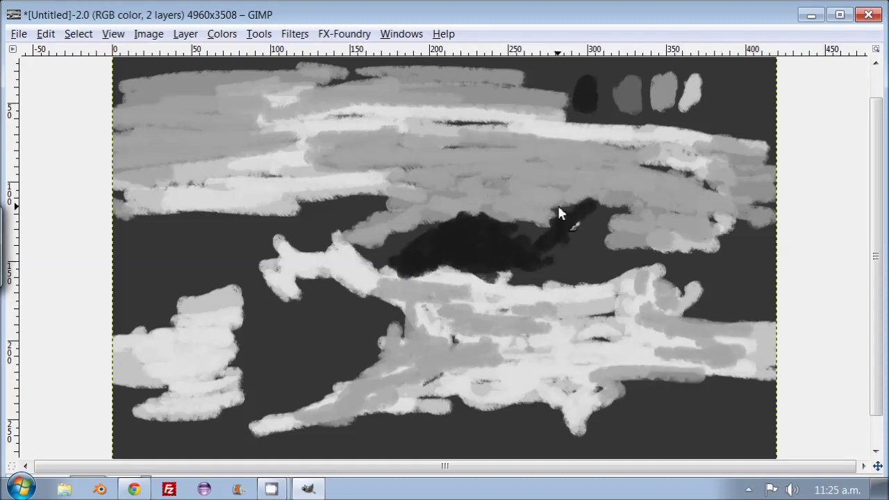
mouse_move(606, 246)
mouse_down()
mouse_move(726, 254)
mouse_move(575, 278)
mouse_move(568, 248)
mouse_up()
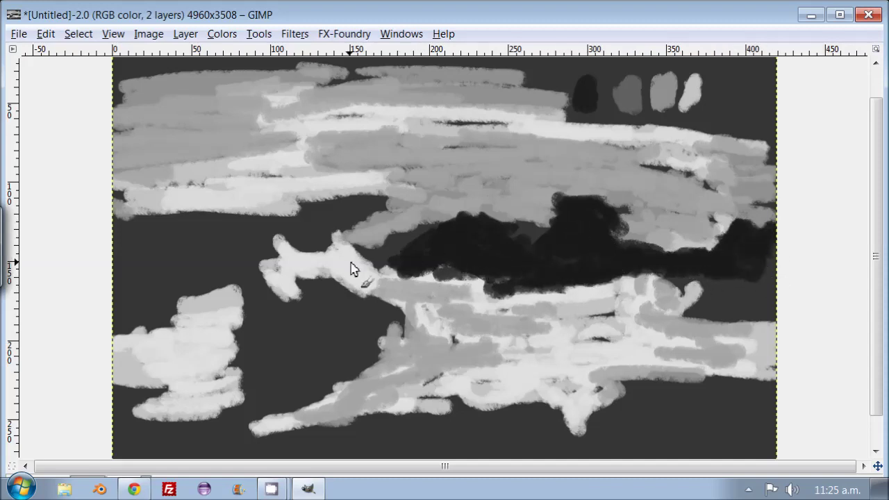
mouse_move(282, 415)
mouse_down()
mouse_move(254, 410)
mouse_move(301, 387)
mouse_up()
mouse_move(283, 333)
mouse_down()
mouse_move(272, 248)
mouse_move(286, 349)
mouse_move(240, 316)
mouse_up()
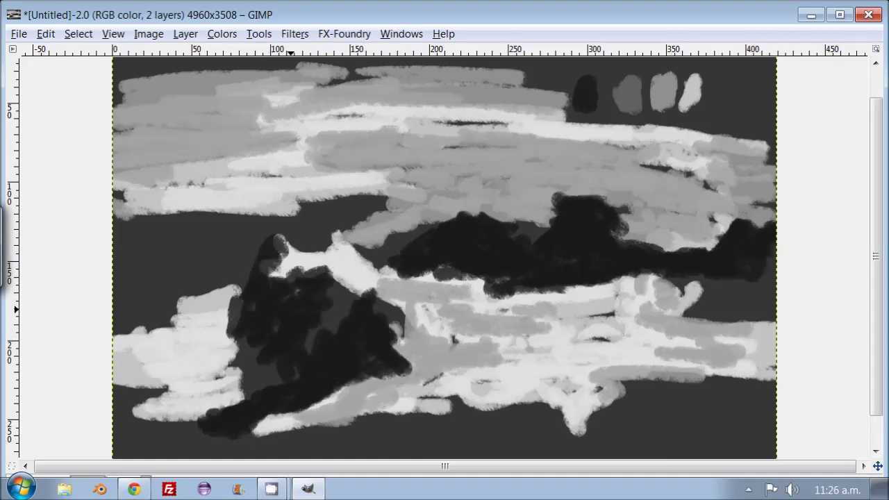
drag(131, 307, 202, 308)
mouse_move(168, 398)
mouse_down()
mouse_move(238, 422)
mouse_move(118, 423)
mouse_up()
mouse_move(486, 418)
mouse_down()
mouse_move(535, 411)
mouse_move(470, 400)
mouse_move(556, 436)
mouse_move(132, 449)
mouse_move(579, 446)
mouse_move(631, 378)
mouse_move(666, 388)
mouse_move(656, 428)
mouse_up()
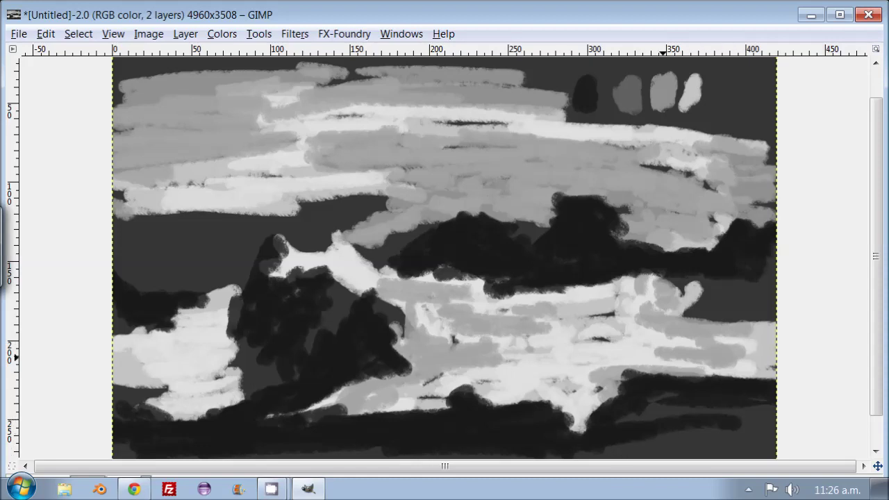
mouse_move(625, 399)
mouse_down()
mouse_move(734, 420)
mouse_move(535, 449)
mouse_up()
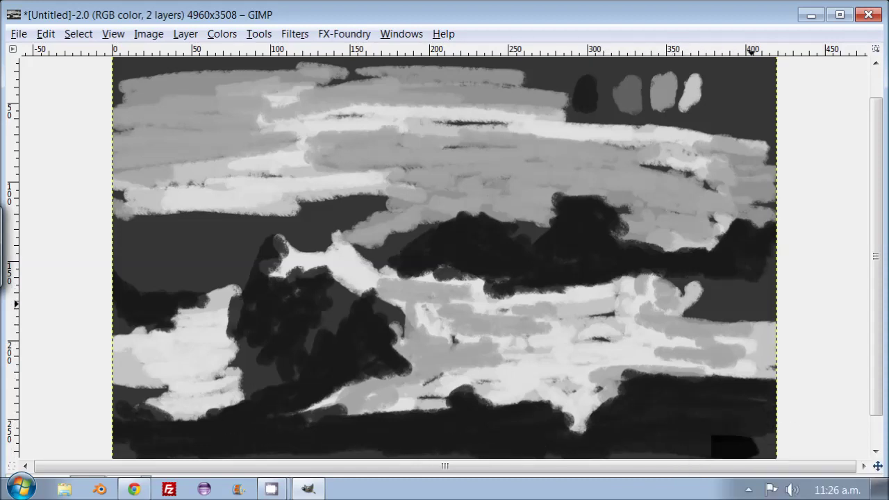
Step: Add mid-grey tones over the left hill and lower middle, plus light foam strokes at right
mouse_move(307, 333)
mouse_down()
mouse_move(274, 386)
mouse_move(187, 299)
mouse_up()
mouse_move(383, 402)
mouse_down()
mouse_move(569, 375)
mouse_move(585, 352)
mouse_move(611, 378)
mouse_up()
drag(684, 290, 756, 284)
drag(590, 260, 588, 283)
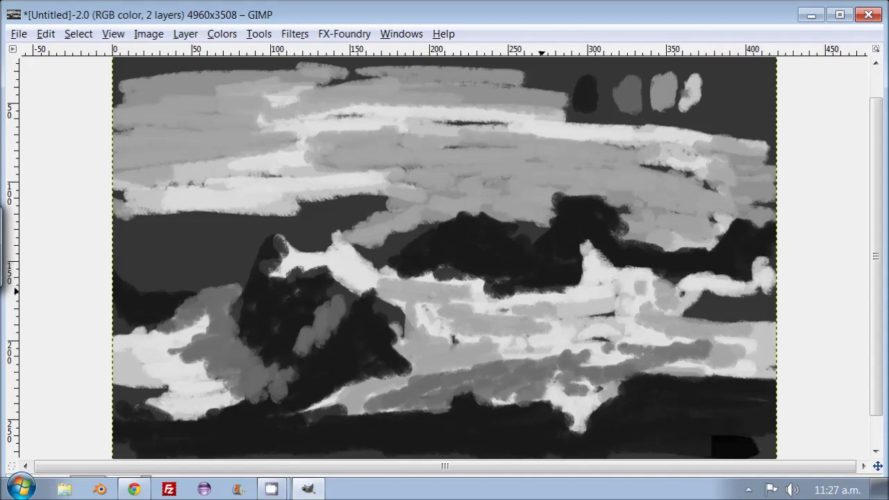
drag(450, 278, 449, 280)
Step: Paint light foam strokes across the dark hills and up the left hill
mouse_move(532, 230)
mouse_down()
mouse_move(479, 208)
mouse_move(615, 207)
mouse_up()
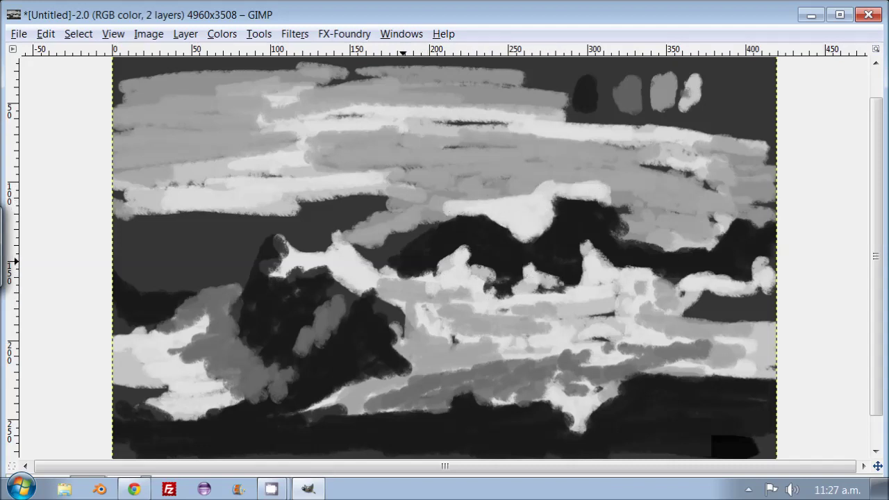
drag(425, 224, 360, 252)
mouse_move(225, 267)
mouse_down()
mouse_move(208, 279)
mouse_move(138, 279)
mouse_up()
mouse_move(243, 249)
mouse_down()
mouse_move(270, 230)
mouse_move(325, 218)
mouse_move(139, 236)
mouse_move(208, 258)
mouse_move(112, 248)
mouse_up()
scroll(403, 275, down, 2)
Step: Paint a tall dark tower at the centre with dark strokes to its left
mouse_move(399, 420)
mouse_down()
mouse_move(188, 427)
mouse_move(234, 432)
mouse_move(147, 445)
mouse_move(577, 434)
mouse_move(743, 447)
mouse_up()
scroll(695, 375, up, 1)
scroll(627, 354, up, 2)
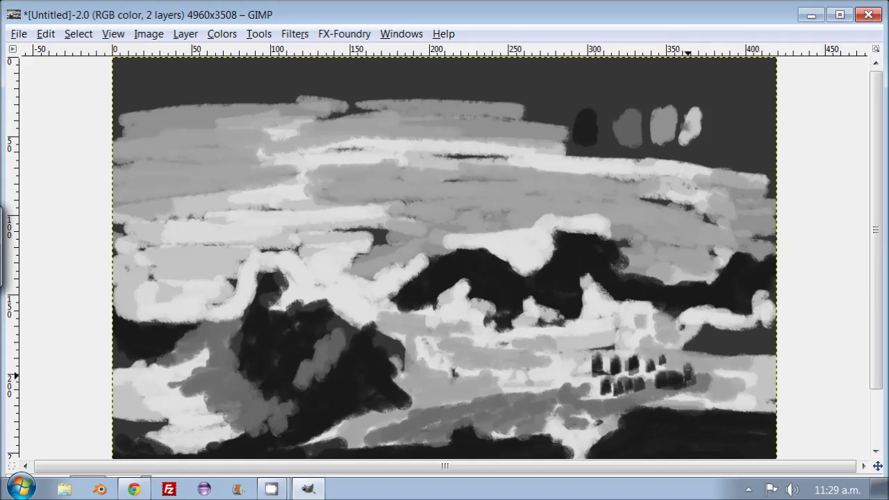
drag(444, 135, 451, 250)
mouse_move(437, 114)
mouse_down()
mouse_move(444, 246)
mouse_move(437, 107)
mouse_move(439, 210)
mouse_move(379, 232)
mouse_move(389, 298)
mouse_up()
drag(417, 250, 389, 298)
mouse_move(397, 229)
mouse_down()
mouse_move(337, 185)
mouse_move(330, 208)
mouse_move(344, 281)
mouse_up()
Step: Block in dark buildings on both sides of the tower and low blocks further left
drag(358, 215, 365, 235)
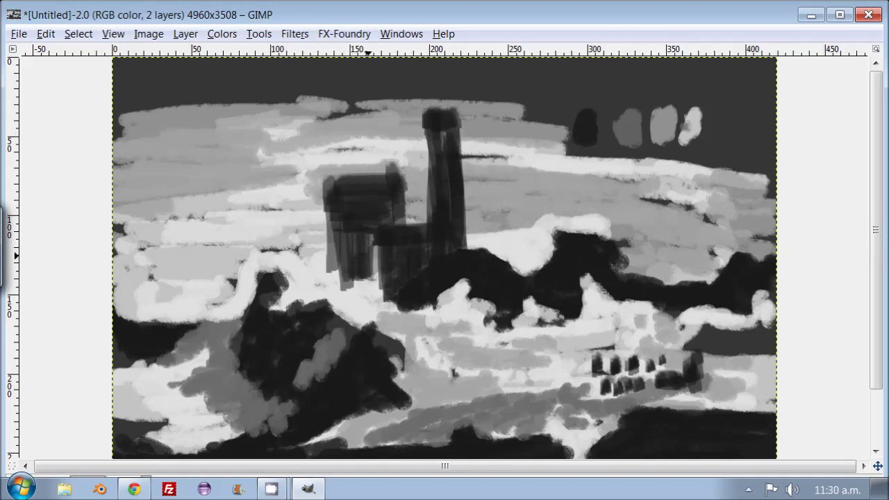
mouse_move(466, 205)
mouse_down()
mouse_move(521, 208)
mouse_move(486, 250)
mouse_move(500, 268)
mouse_move(509, 225)
mouse_up()
mouse_move(368, 142)
mouse_down()
mouse_move(416, 163)
mouse_move(406, 229)
mouse_up()
mouse_move(466, 174)
mouse_down()
mouse_move(520, 178)
mouse_move(517, 233)
mouse_up()
drag(486, 181, 479, 196)
mouse_move(243, 209)
mouse_down()
mouse_move(322, 215)
mouse_move(330, 226)
mouse_move(256, 264)
mouse_up()
drag(263, 240, 302, 241)
drag(226, 257, 169, 272)
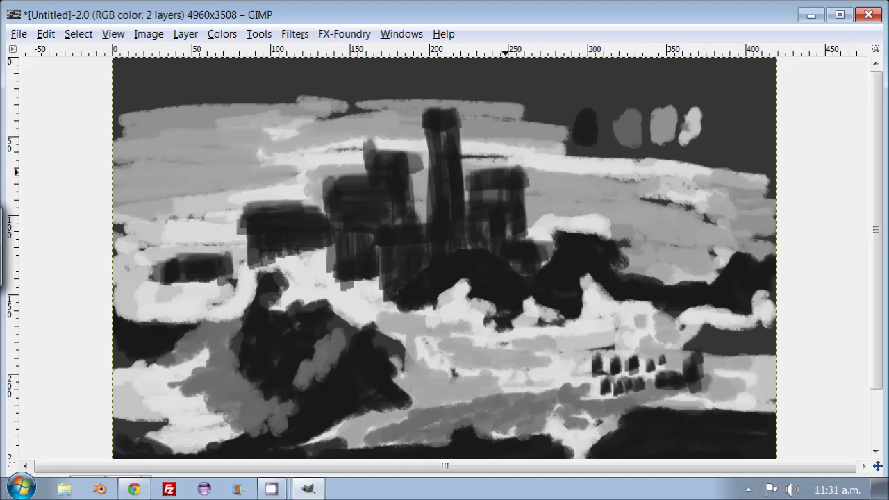
Step: Add light grey highlights down the central tower and the right, middle and left buildings
mouse_move(458, 217)
mouse_down()
mouse_move(450, 132)
mouse_move(435, 271)
mouse_up()
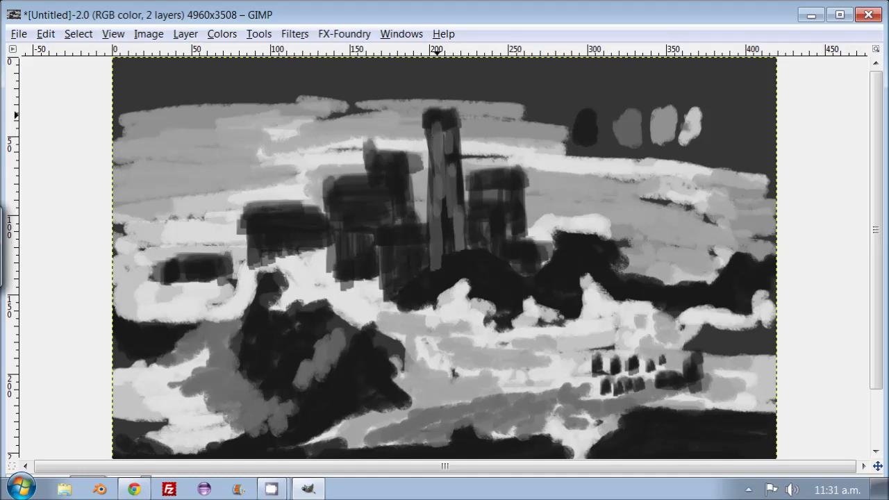
drag(516, 261, 516, 164)
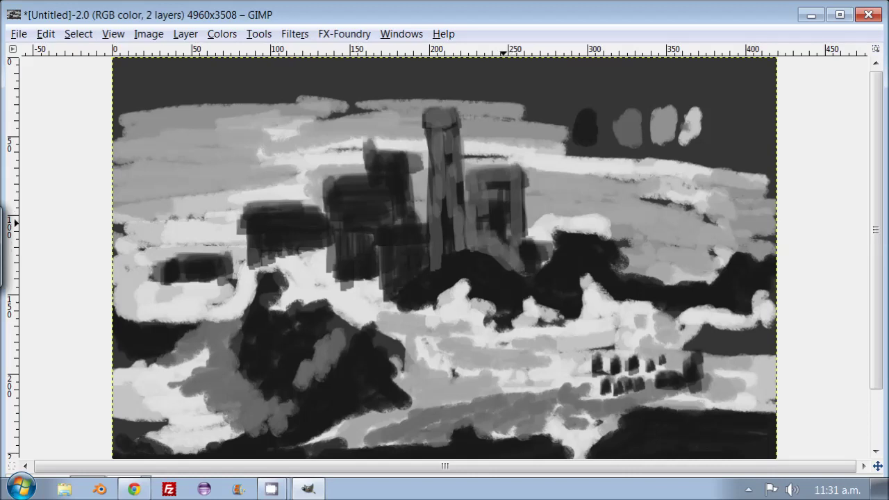
drag(391, 238, 397, 285)
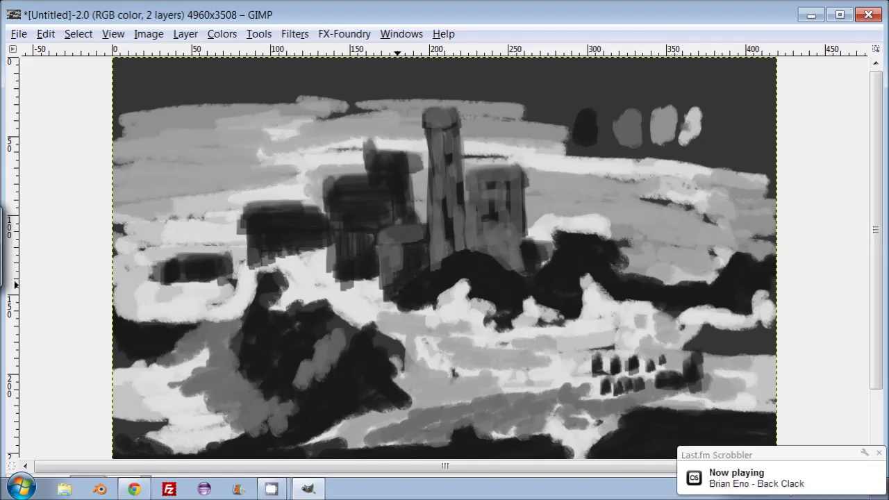
drag(370, 158, 384, 236)
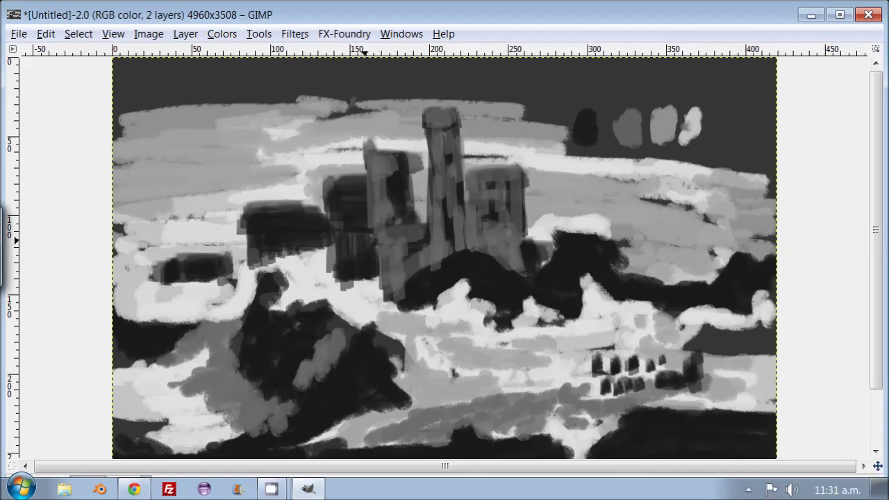
drag(347, 180, 367, 236)
mouse_move(264, 203)
mouse_down()
mouse_move(258, 259)
mouse_move(316, 250)
mouse_up()
drag(223, 256, 170, 274)
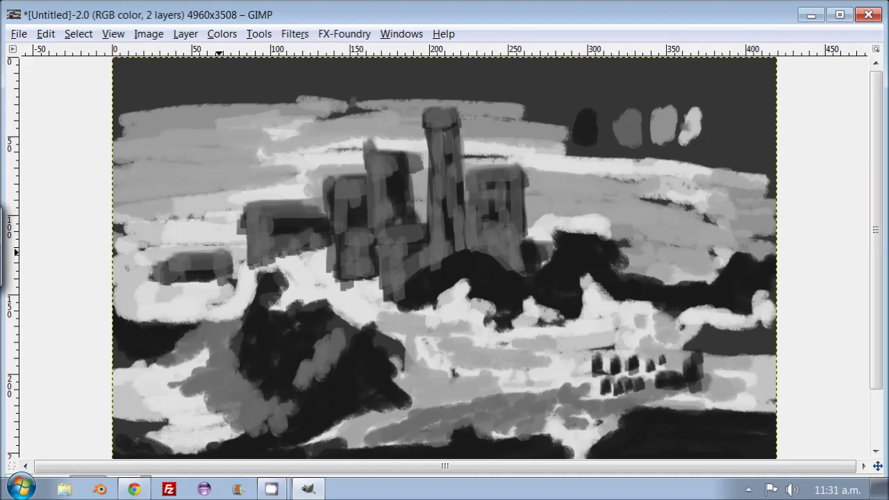
Step: Cover the small lower-right buildings with a broad, smoothed grey patch
drag(617, 330, 774, 337)
mouse_move(628, 316)
mouse_down()
mouse_move(635, 431)
mouse_move(646, 454)
mouse_up()
drag(642, 326, 771, 357)
drag(660, 365, 660, 441)
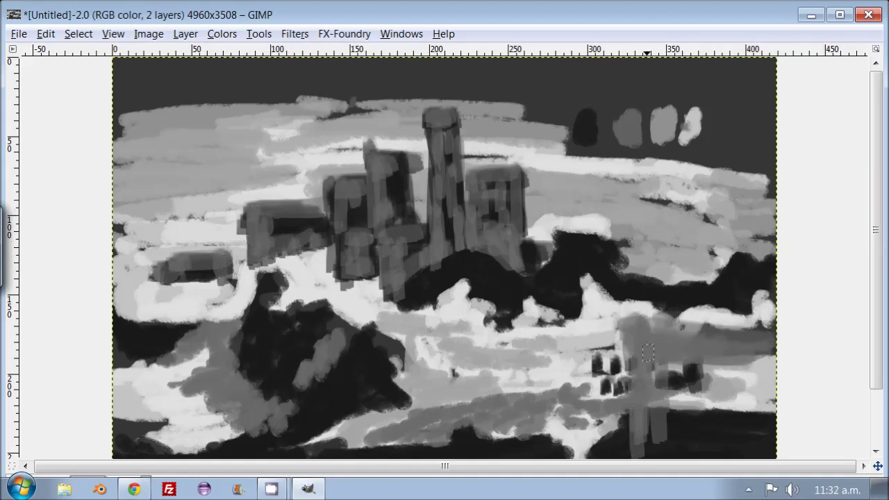
drag(654, 344, 653, 451)
drag(677, 358, 774, 385)
drag(670, 389, 767, 426)
drag(660, 430, 752, 450)
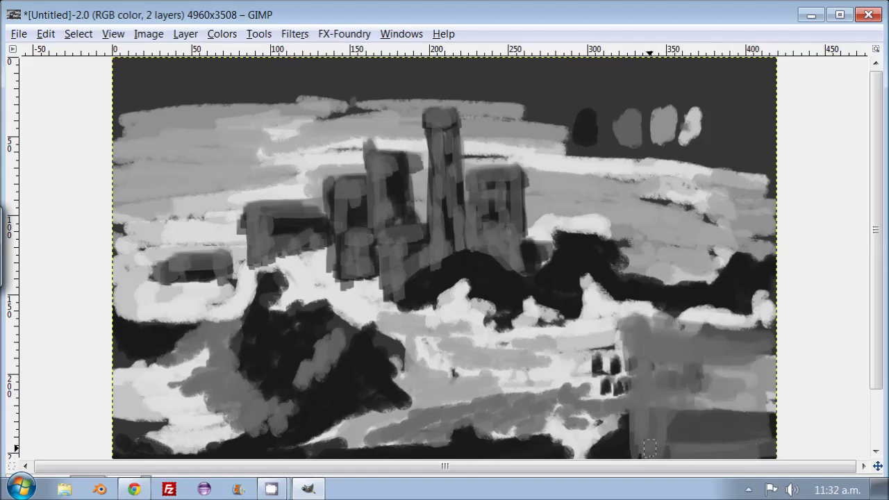
drag(638, 416, 743, 437)
drag(694, 361, 771, 444)
drag(680, 424, 774, 361)
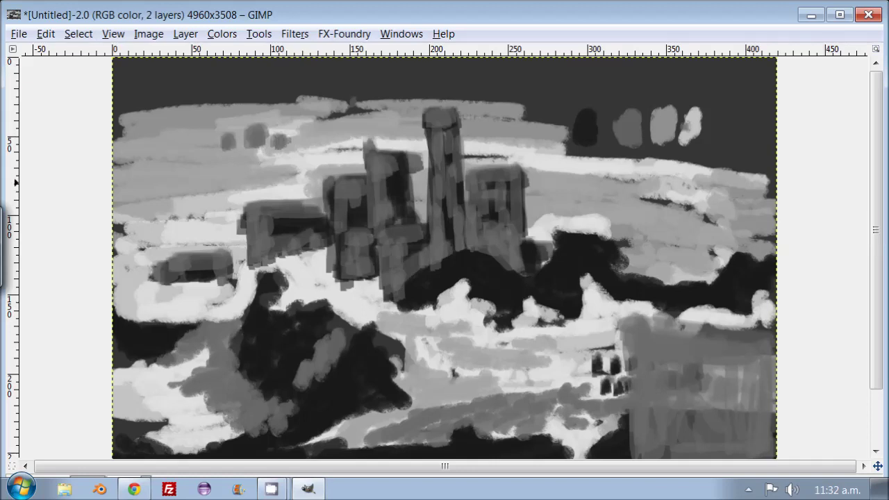
Step: Paint distant grey buildings at upper left, then dark blue over the rocks below the castle
mouse_move(217, 153)
mouse_down()
mouse_move(236, 182)
mouse_move(201, 168)
mouse_up()
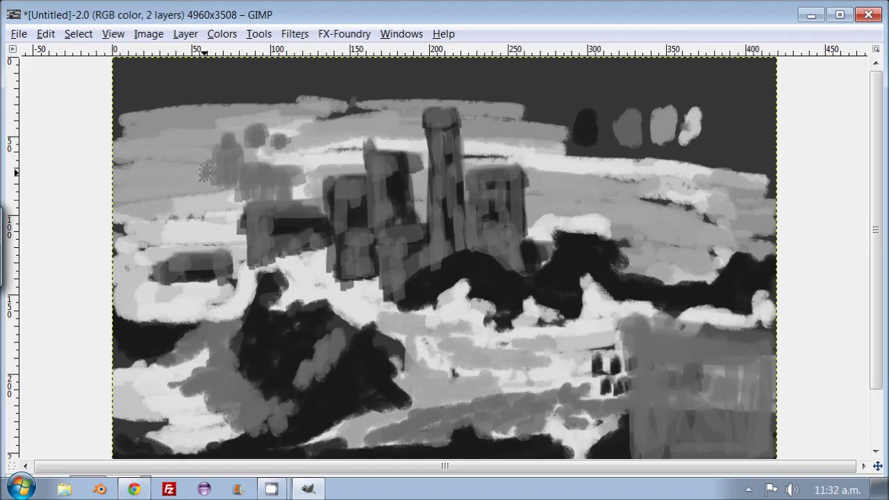
mouse_move(281, 143)
mouse_down()
mouse_move(312, 163)
mouse_move(335, 163)
mouse_up()
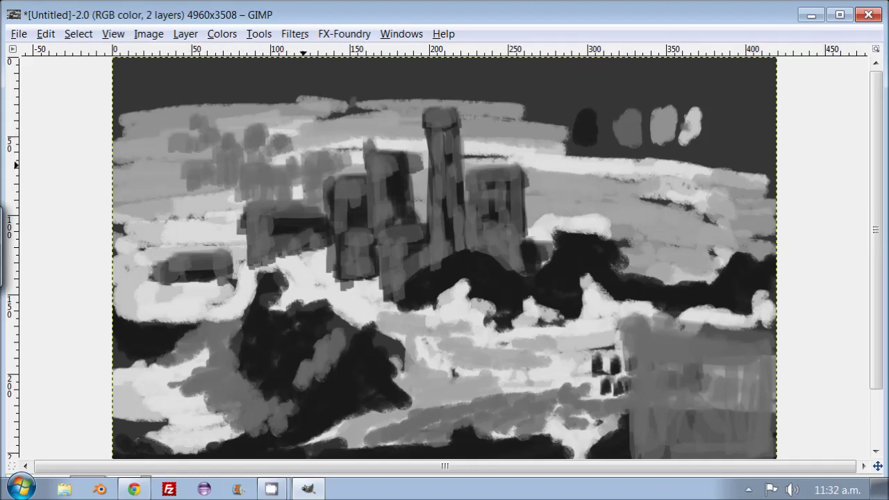
mouse_move(201, 200)
mouse_down()
mouse_move(222, 229)
mouse_move(170, 184)
mouse_move(131, 127)
mouse_up()
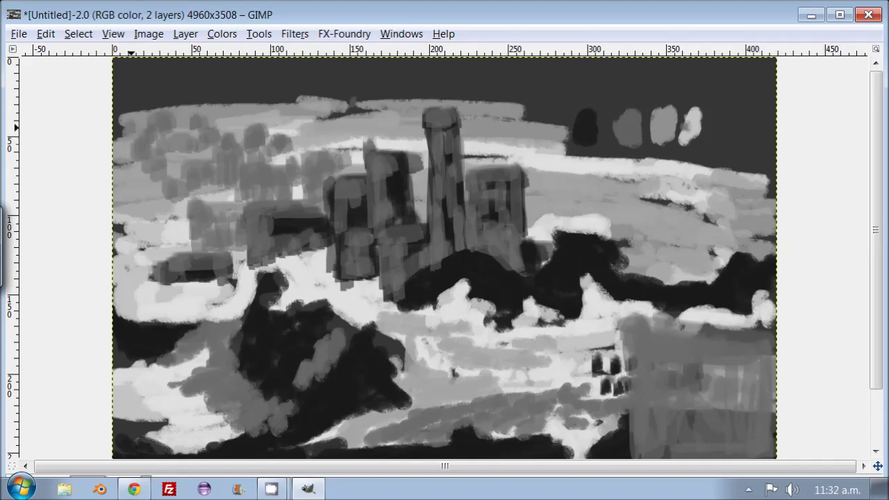
mouse_move(603, 398)
mouse_down()
mouse_move(506, 392)
mouse_move(611, 396)
mouse_move(488, 396)
mouse_move(562, 424)
mouse_move(625, 427)
mouse_up()
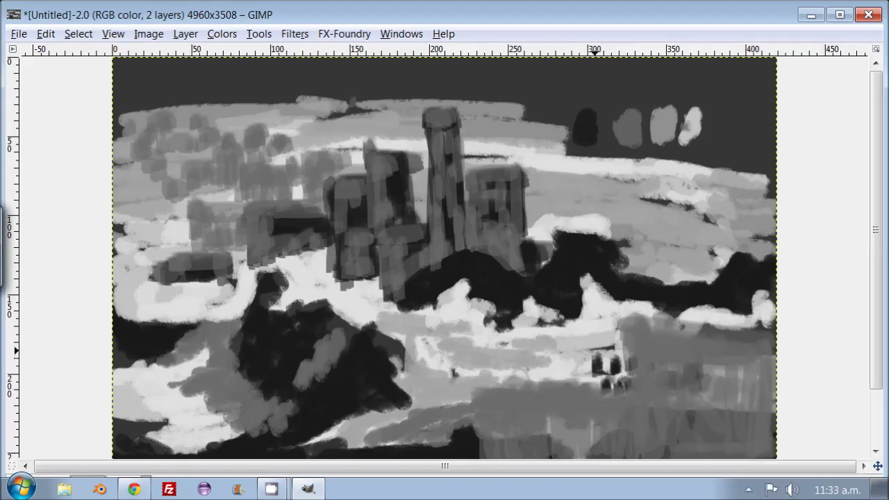
mouse_move(442, 280)
mouse_down()
mouse_move(437, 295)
mouse_move(486, 313)
mouse_move(403, 312)
mouse_move(536, 300)
mouse_move(604, 257)
mouse_move(639, 298)
mouse_move(448, 327)
mouse_move(528, 333)
mouse_move(402, 326)
mouse_move(514, 365)
mouse_move(597, 316)
mouse_move(417, 359)
mouse_move(444, 401)
mouse_move(514, 367)
mouse_move(586, 361)
mouse_move(611, 288)
mouse_move(701, 306)
mouse_move(772, 267)
mouse_move(694, 295)
mouse_move(500, 281)
mouse_move(452, 260)
mouse_move(345, 353)
mouse_move(299, 427)
mouse_move(309, 327)
mouse_move(257, 292)
mouse_move(190, 345)
mouse_move(216, 399)
mouse_move(257, 424)
mouse_move(298, 409)
mouse_move(319, 333)
mouse_move(181, 441)
mouse_move(139, 401)
mouse_move(159, 362)
mouse_move(193, 331)
mouse_move(138, 437)
mouse_move(271, 427)
mouse_up()
Step: Darken the lower-left rocks blue-black, then glaze cyan over the sky and left water
mouse_move(270, 427)
mouse_down()
mouse_move(354, 327)
mouse_move(312, 438)
mouse_up()
drag(312, 438, 383, 347)
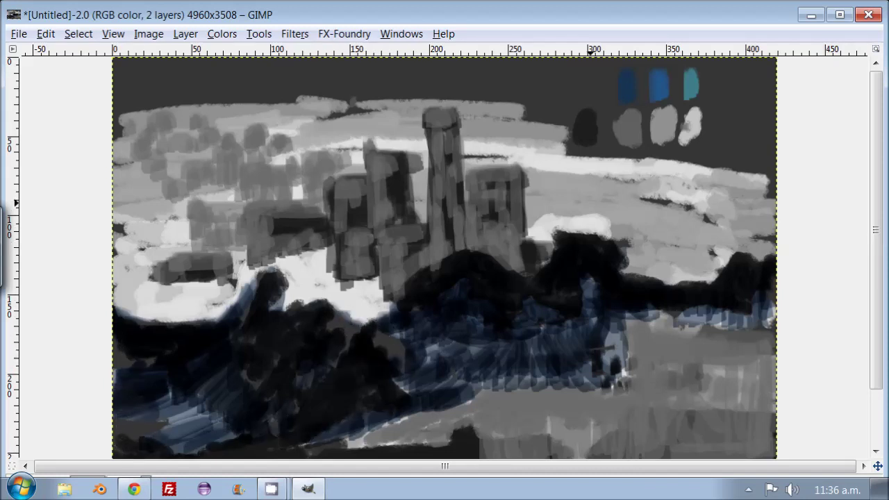
mouse_move(417, 108)
mouse_down()
mouse_move(326, 135)
mouse_move(417, 148)
mouse_move(271, 105)
mouse_move(345, 169)
mouse_move(420, 216)
mouse_move(406, 102)
mouse_move(479, 107)
mouse_move(506, 163)
mouse_up()
mouse_move(368, 298)
mouse_down()
mouse_move(378, 319)
mouse_move(361, 291)
mouse_move(326, 305)
mouse_move(332, 277)
mouse_move(274, 256)
mouse_move(250, 284)
mouse_up()
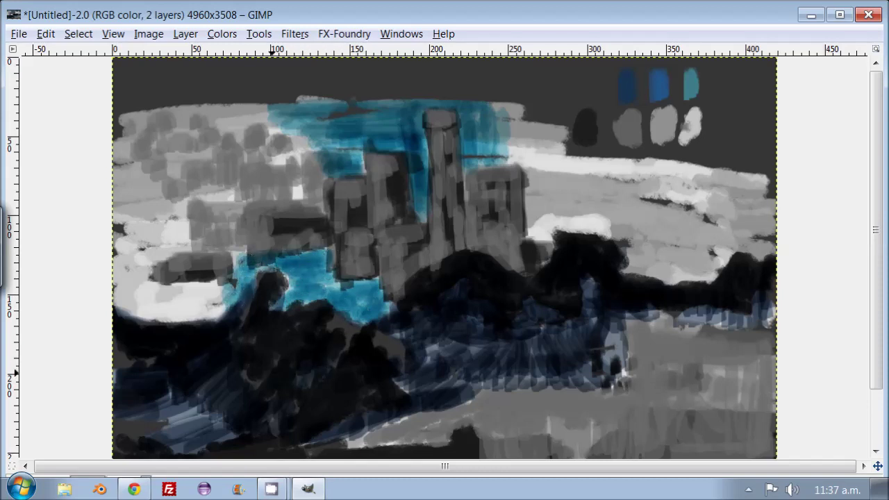
drag(174, 406, 235, 426)
mouse_move(486, 104)
mouse_down()
mouse_move(513, 146)
mouse_move(528, 125)
mouse_move(563, 207)
mouse_move(653, 267)
mouse_move(722, 274)
mouse_move(760, 209)
mouse_move(708, 178)
mouse_move(597, 202)
mouse_move(666, 250)
mouse_move(722, 208)
mouse_move(726, 225)
mouse_up()
mouse_move(240, 278)
mouse_down()
mouse_move(146, 316)
mouse_move(139, 266)
mouse_move(191, 239)
mouse_move(132, 187)
mouse_move(174, 223)
mouse_move(246, 122)
mouse_up()
scroll(827, 313, down, 3)
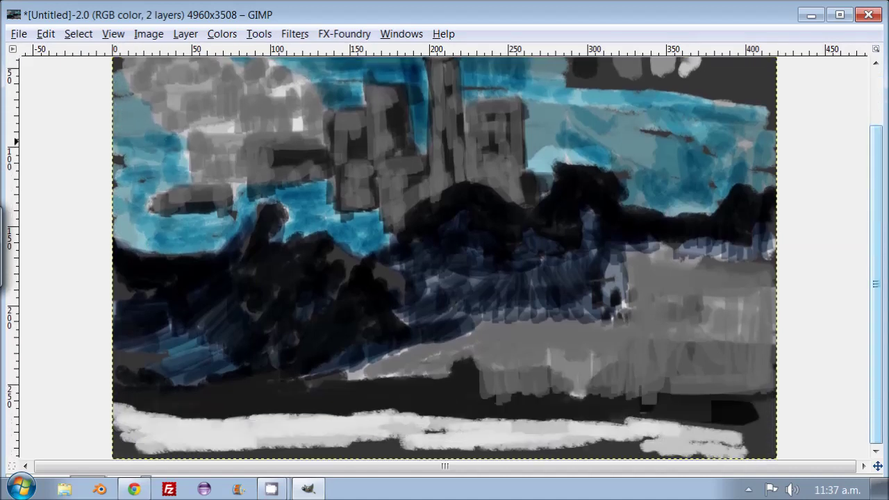
Step: Tint the white strip along the bottom of the painting light blue
mouse_move(665, 432)
mouse_down()
mouse_move(190, 441)
mouse_move(292, 420)
mouse_move(340, 431)
mouse_move(733, 444)
mouse_up()
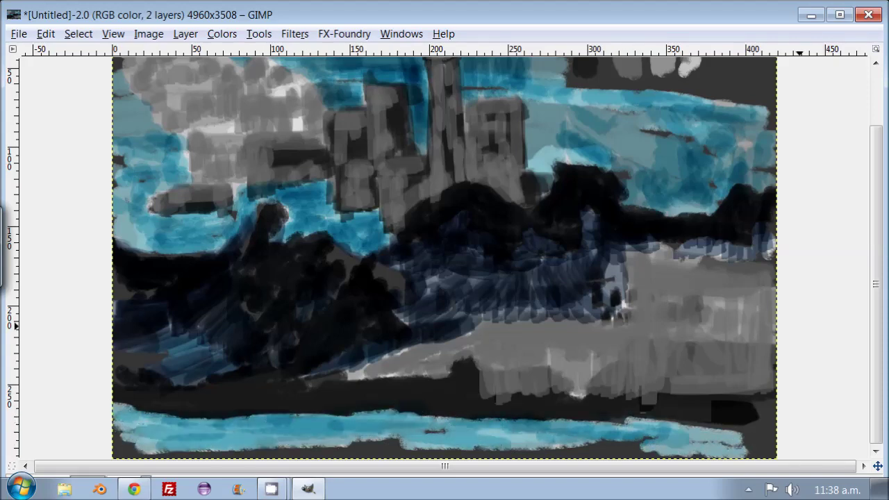
scroll(792, 312, up, 3)
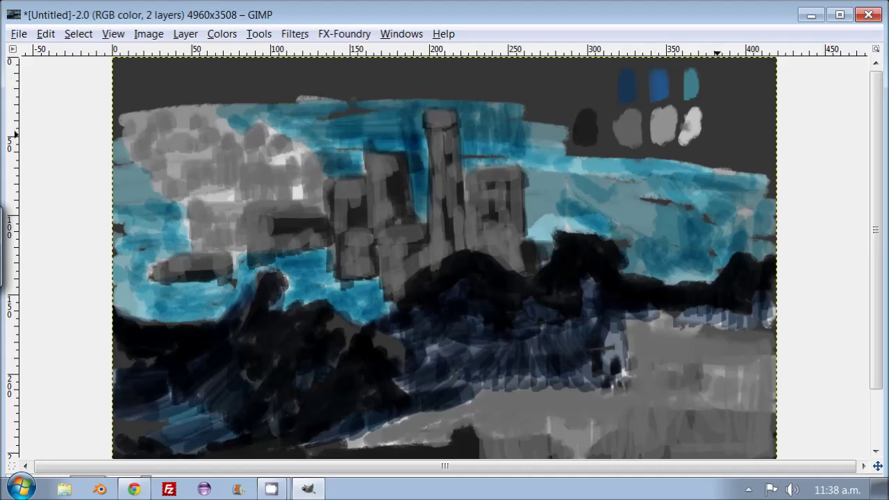
scroll(668, 85, down, 3)
scroll(787, 159, up, 3)
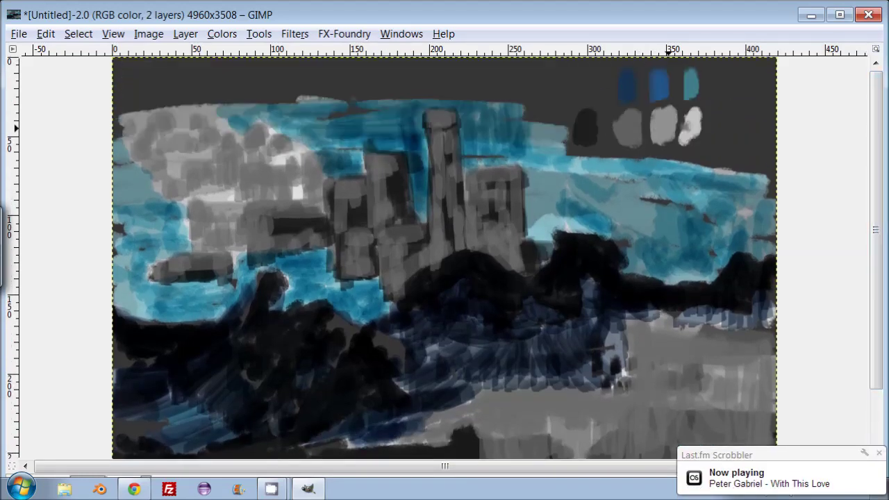
Step: Darken the lower-right grey area and add a white foam blob on the dark water
mouse_move(715, 371)
mouse_down()
mouse_move(611, 327)
mouse_move(597, 403)
mouse_move(689, 343)
mouse_move(736, 344)
mouse_move(722, 395)
mouse_up()
scroll(722, 396, down, 2)
mouse_move(452, 347)
mouse_down()
mouse_move(360, 373)
mouse_move(479, 320)
mouse_move(486, 389)
mouse_move(618, 389)
mouse_move(541, 343)
mouse_move(431, 347)
mouse_move(764, 354)
mouse_move(666, 333)
mouse_move(770, 388)
mouse_up()
scroll(445, 257, up, 2)
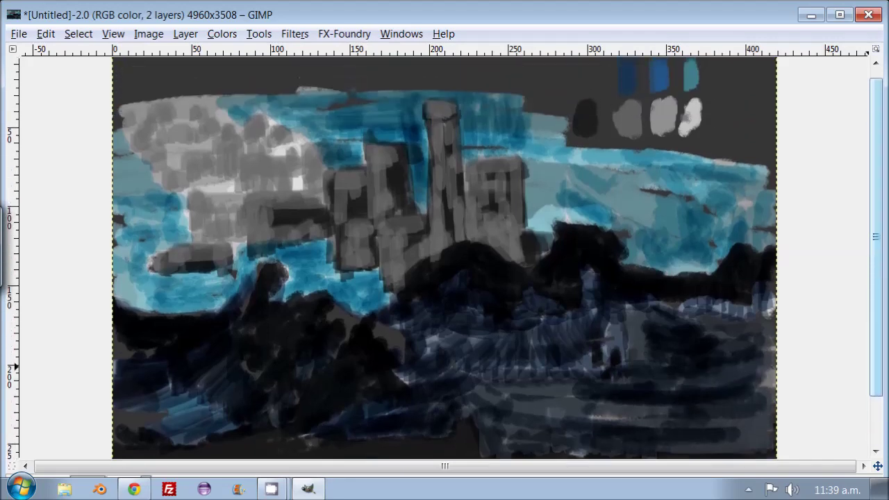
scroll(444, 257, down, 2)
scroll(444, 257, up, 2)
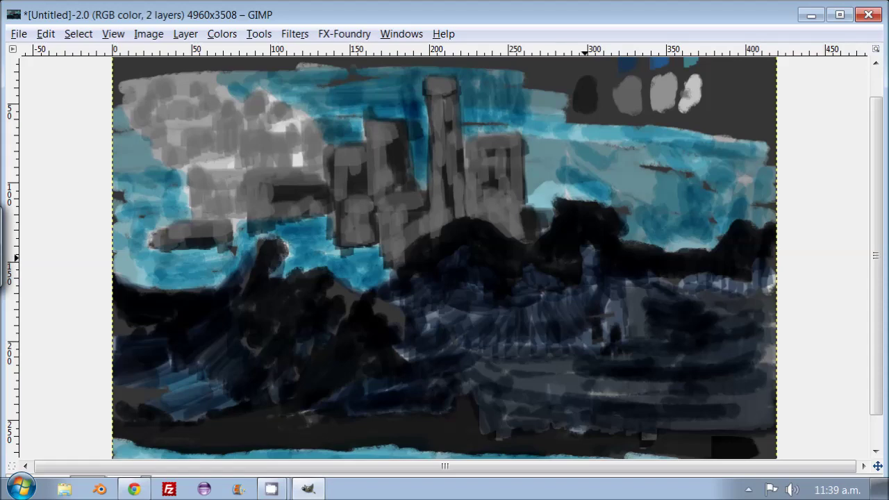
mouse_move(531, 280)
mouse_down()
mouse_move(583, 298)
mouse_move(448, 304)
mouse_move(499, 321)
mouse_move(577, 299)
mouse_move(444, 327)
mouse_move(606, 295)
mouse_move(517, 368)
mouse_move(712, 315)
mouse_move(659, 358)
mouse_move(528, 377)
mouse_up()
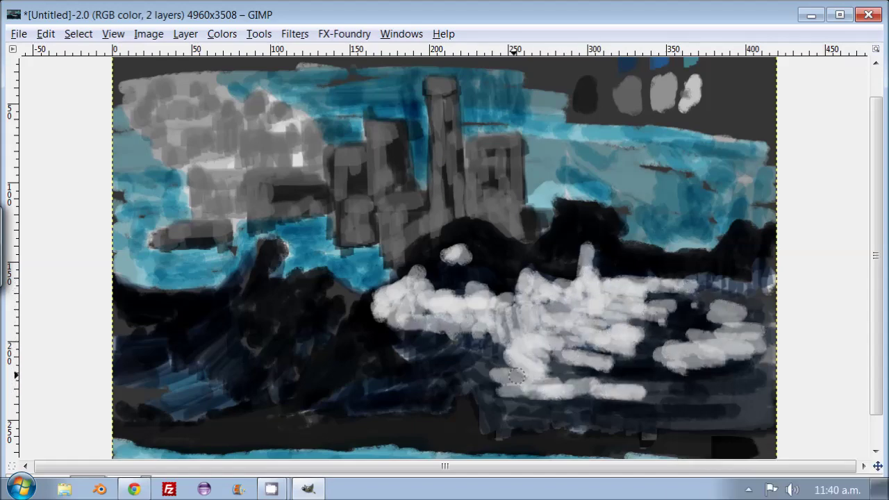
Step: Dab white foam waves across the lower-left rocks and lower-middle water
drag(351, 295, 340, 326)
drag(229, 406, 129, 392)
mouse_move(187, 361)
mouse_down()
mouse_move(243, 333)
mouse_move(265, 361)
mouse_up()
drag(260, 246, 229, 302)
drag(186, 320, 130, 334)
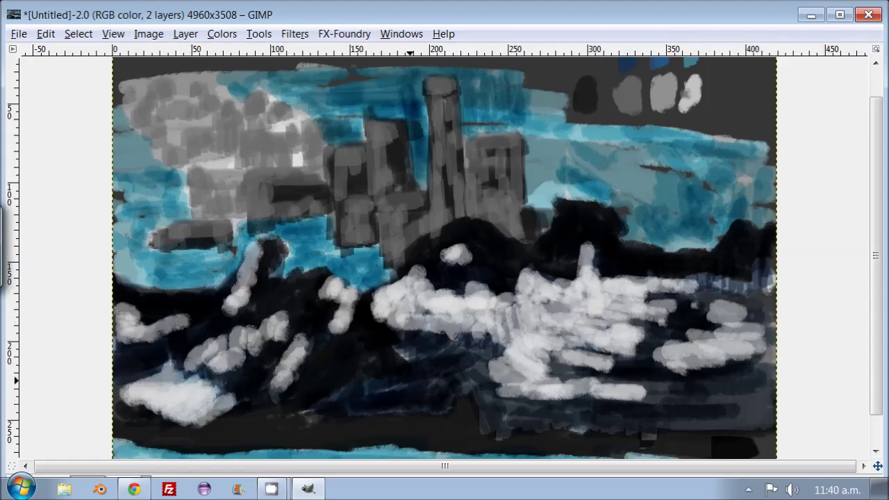
mouse_move(400, 351)
mouse_down()
mouse_move(333, 395)
mouse_move(451, 400)
mouse_move(483, 382)
mouse_move(489, 409)
mouse_up()
scroll(444, 281, up, 2)
Step: Paint white highlights on the castle towers and left buildings, plus a white arch
mouse_move(521, 257)
mouse_down()
mouse_move(466, 173)
mouse_move(511, 223)
mouse_up()
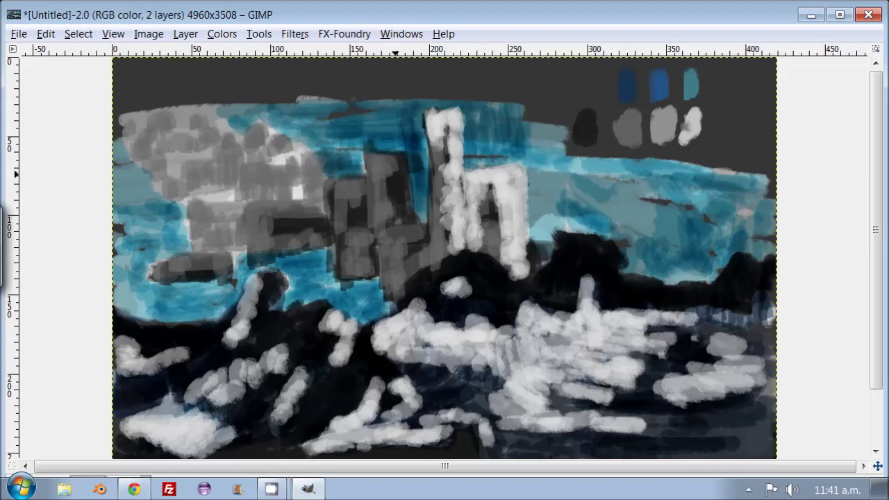
drag(393, 179, 424, 236)
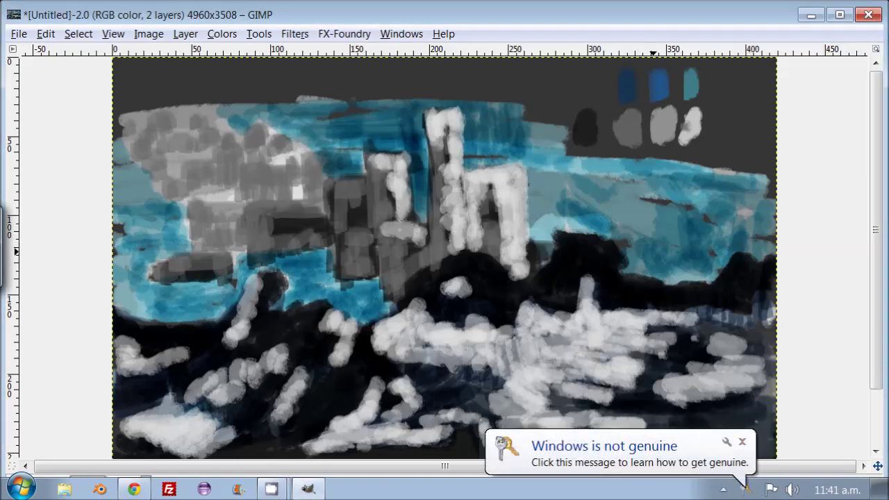
drag(411, 274, 432, 257)
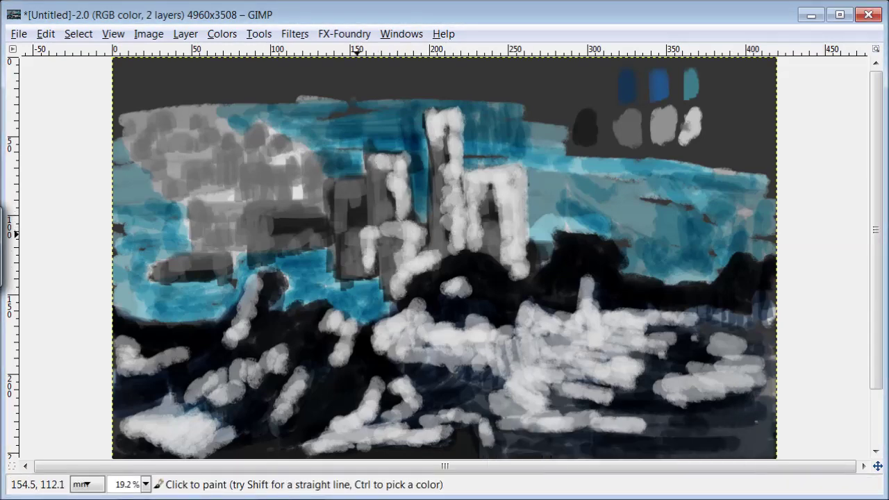
drag(385, 299, 397, 314)
drag(358, 226, 375, 324)
mouse_move(319, 208)
mouse_down()
mouse_move(333, 286)
mouse_move(306, 289)
mouse_move(317, 237)
mouse_move(255, 258)
mouse_up()
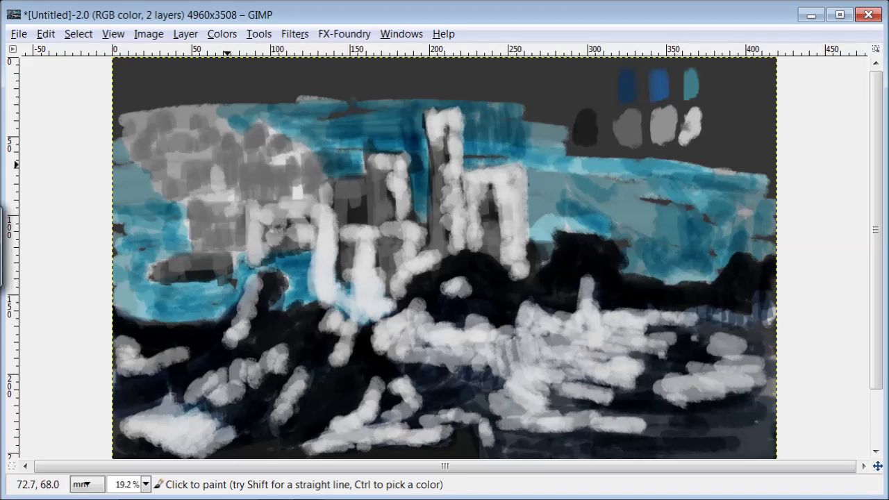
mouse_move(233, 209)
mouse_down()
mouse_move(225, 297)
mouse_move(170, 317)
mouse_up()
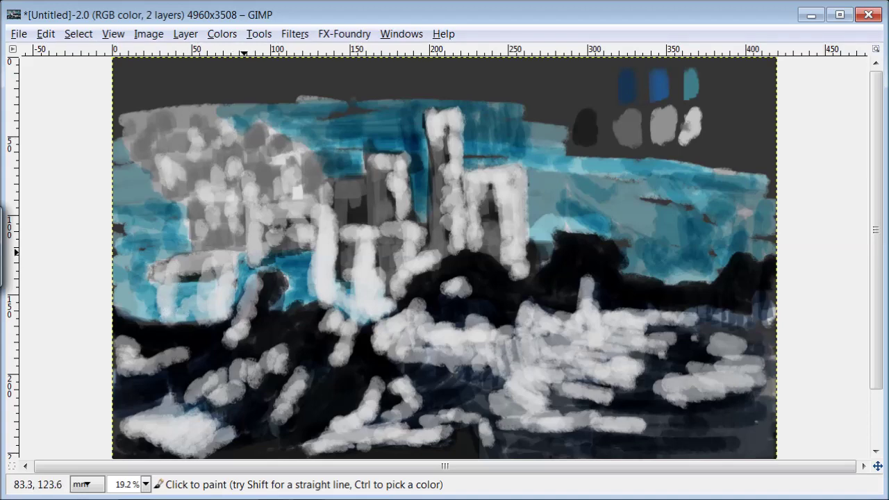
drag(334, 196, 363, 225)
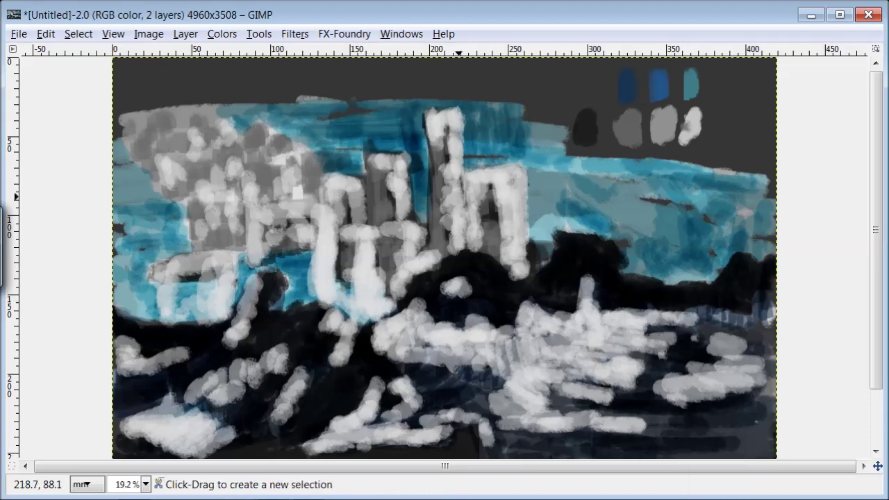
Step: Pick a dark colour from the painting to darken the arch, towers, buildings and sky to dark teal
ctrl+click(616, 124)
mouse_move(486, 194)
mouse_down()
mouse_move(488, 252)
mouse_move(517, 175)
mouse_move(521, 274)
mouse_up()
mouse_move(450, 104)
mouse_down()
mouse_move(441, 239)
mouse_move(401, 266)
mouse_move(383, 168)
mouse_move(383, 272)
mouse_move(357, 231)
mouse_up()
mouse_move(382, 285)
mouse_down()
mouse_move(362, 217)
mouse_move(341, 294)
mouse_up()
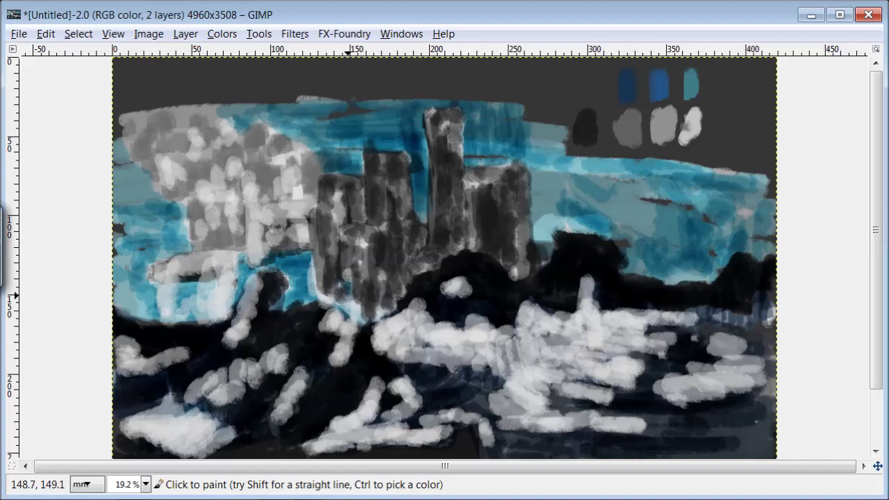
mouse_move(309, 157)
mouse_down()
mouse_move(307, 197)
mouse_move(252, 261)
mouse_move(235, 178)
mouse_move(174, 129)
mouse_move(201, 267)
mouse_move(177, 288)
mouse_move(229, 233)
mouse_move(286, 251)
mouse_move(288, 284)
mouse_move(183, 285)
mouse_move(175, 319)
mouse_move(123, 231)
mouse_move(125, 173)
mouse_up()
mouse_move(218, 108)
mouse_down()
mouse_move(349, 164)
mouse_move(397, 162)
mouse_move(390, 125)
mouse_move(505, 113)
mouse_move(545, 189)
mouse_move(542, 264)
mouse_up()
mouse_move(762, 169)
mouse_down()
mouse_move(723, 195)
mouse_move(755, 247)
mouse_move(648, 279)
mouse_move(703, 221)
mouse_move(552, 232)
mouse_move(635, 165)
mouse_move(569, 186)
mouse_move(697, 226)
mouse_up()
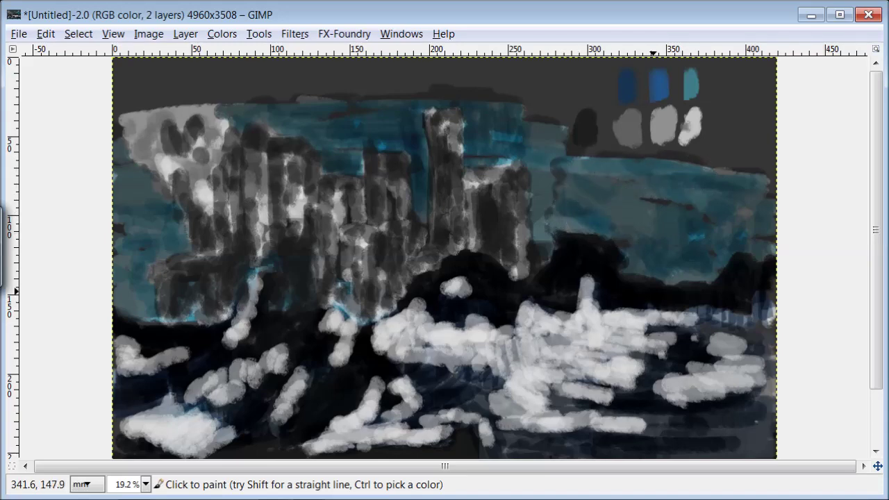
Step: Tone the white foam in the centre and lower right down to grey
mouse_move(379, 319)
mouse_down()
mouse_move(429, 320)
mouse_move(465, 363)
mouse_move(506, 372)
mouse_move(629, 318)
mouse_up()
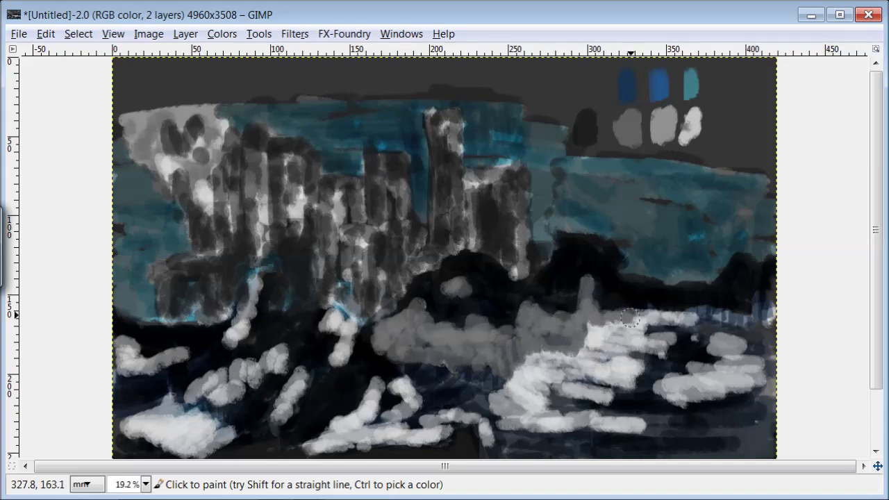
mouse_move(402, 273)
mouse_down()
mouse_move(331, 327)
mouse_move(410, 386)
mouse_move(407, 418)
mouse_move(426, 435)
mouse_move(482, 429)
mouse_up()
mouse_move(504, 393)
mouse_down()
mouse_move(638, 433)
mouse_move(510, 411)
mouse_move(532, 363)
mouse_move(608, 336)
mouse_move(661, 342)
mouse_up()
mouse_move(671, 379)
mouse_down()
mouse_move(750, 395)
mouse_move(714, 345)
mouse_up()
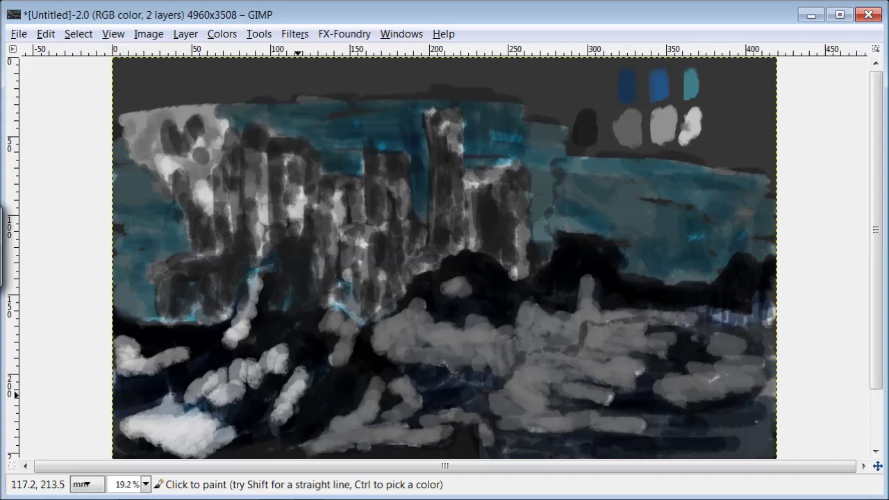